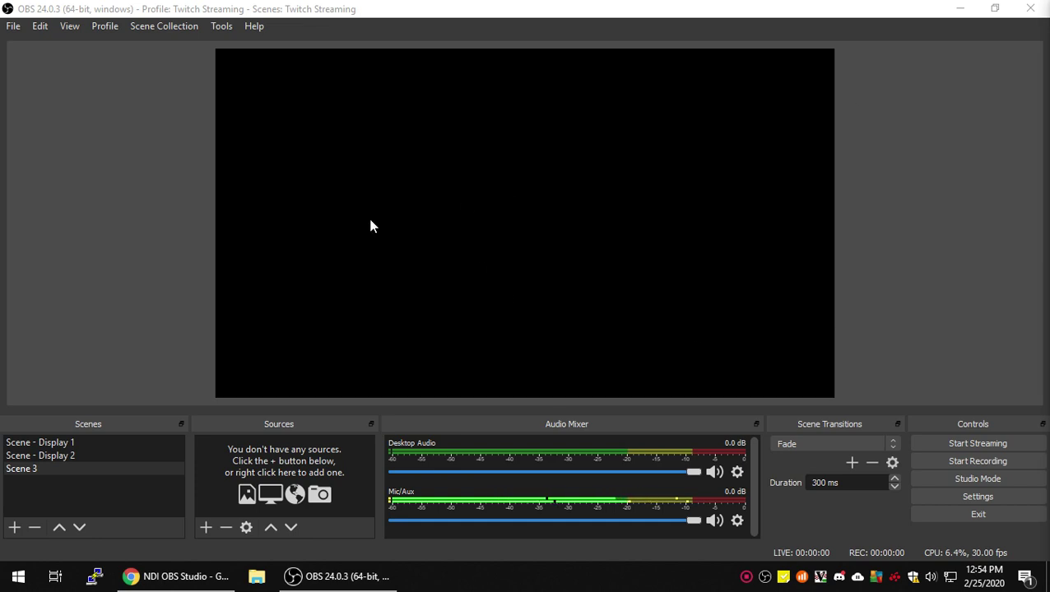
Step: Check OBS's Tools > NDI Output settings, cancel without changes, and return to Chrome
{"action": "left_click", "coordinate": [273, 10]}
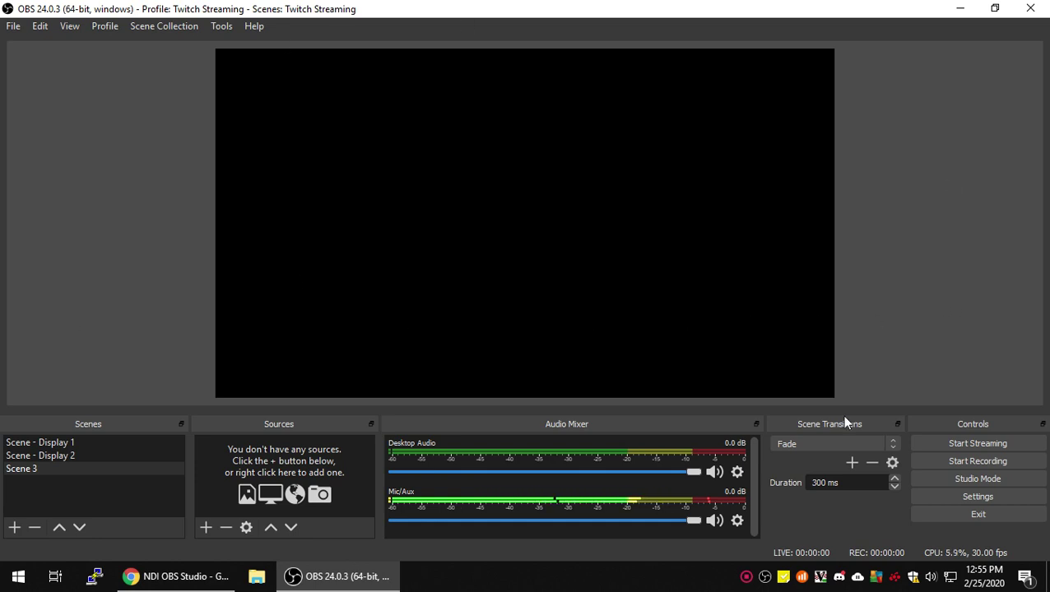
{"action": "left_click", "coordinate": [221, 26]}
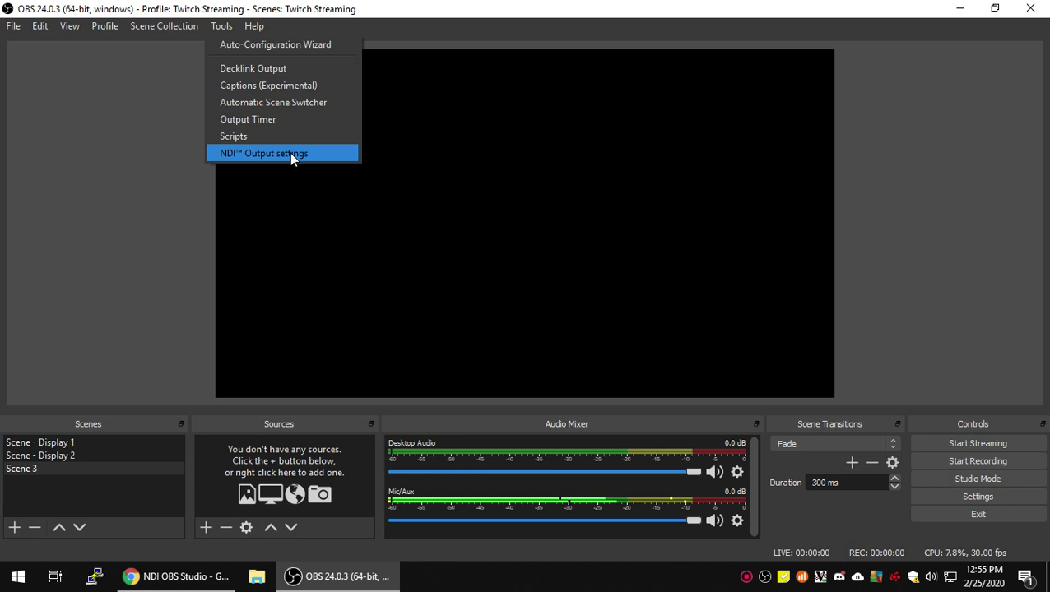
{"action": "left_click", "coordinate": [289, 153]}
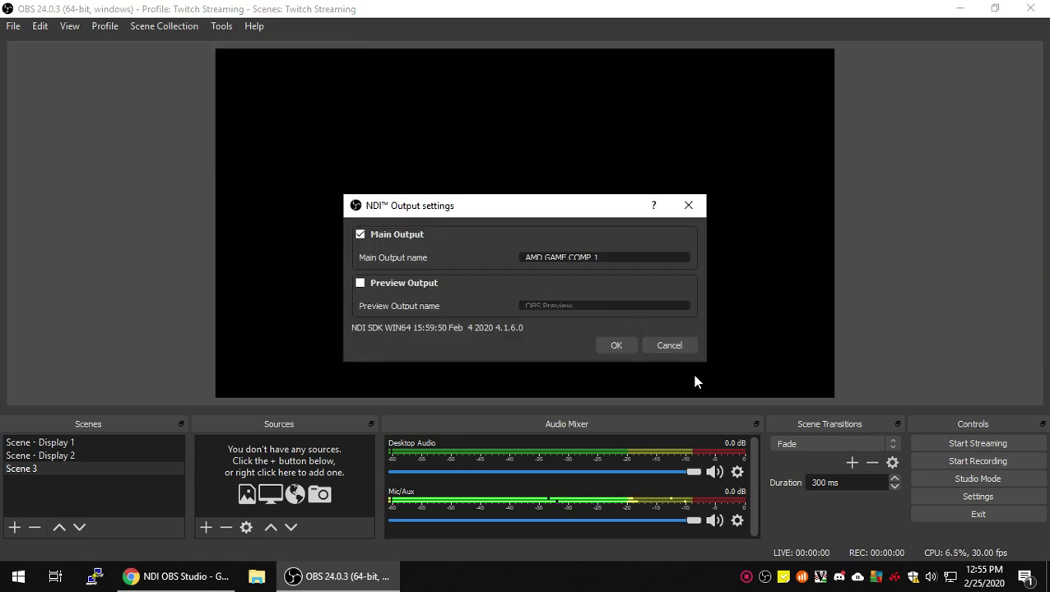
{"action": "left_click", "coordinate": [673, 346]}
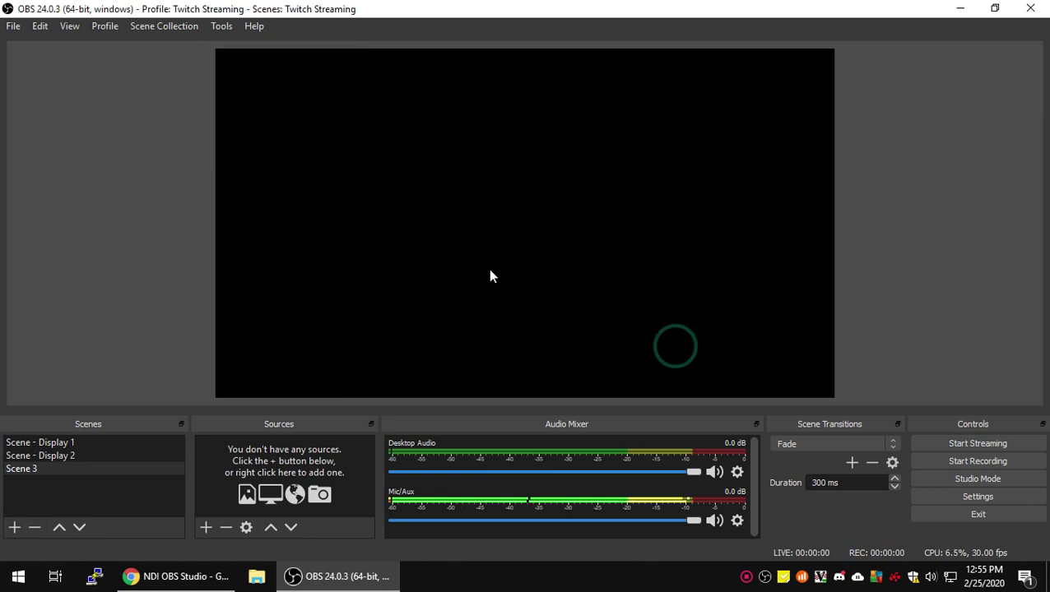
{"action": "left_click", "coordinate": [191, 579]}
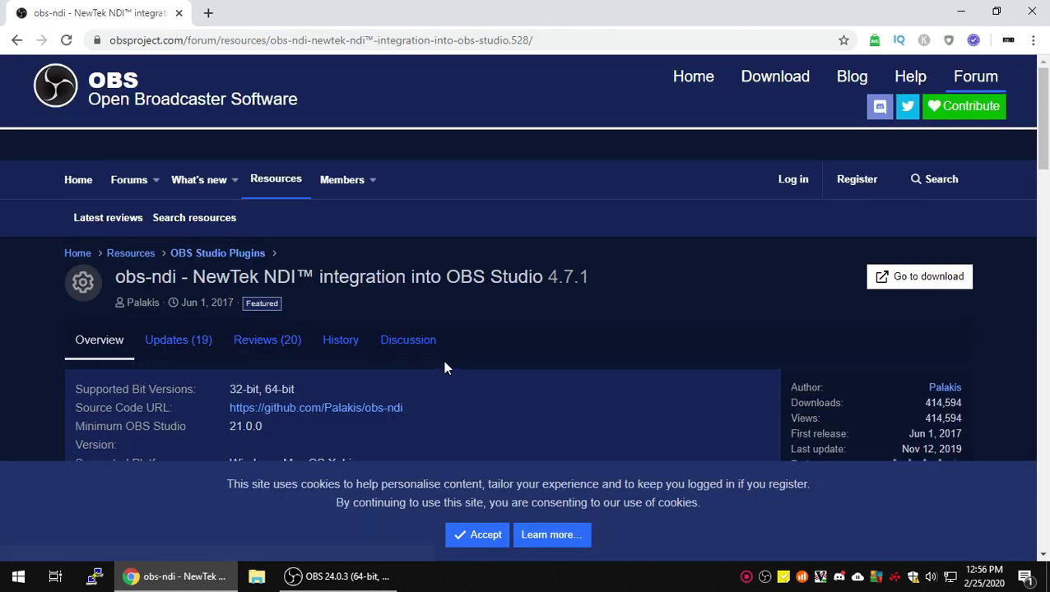
Step: Scroll through the obs-ndi 4.7.1 resource page on the OBS forums
{"action": "scroll", "coordinate": [443, 361], "scroll_direction": "down", "scroll_amount": 3}
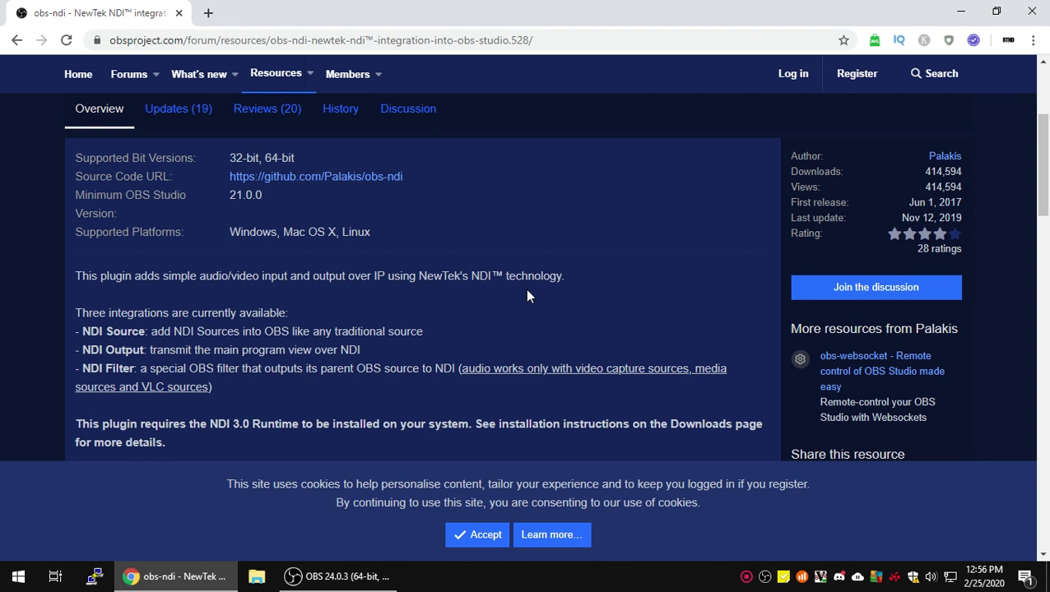
{"action": "scroll", "coordinate": [537, 331], "scroll_direction": "up", "scroll_amount": 3}
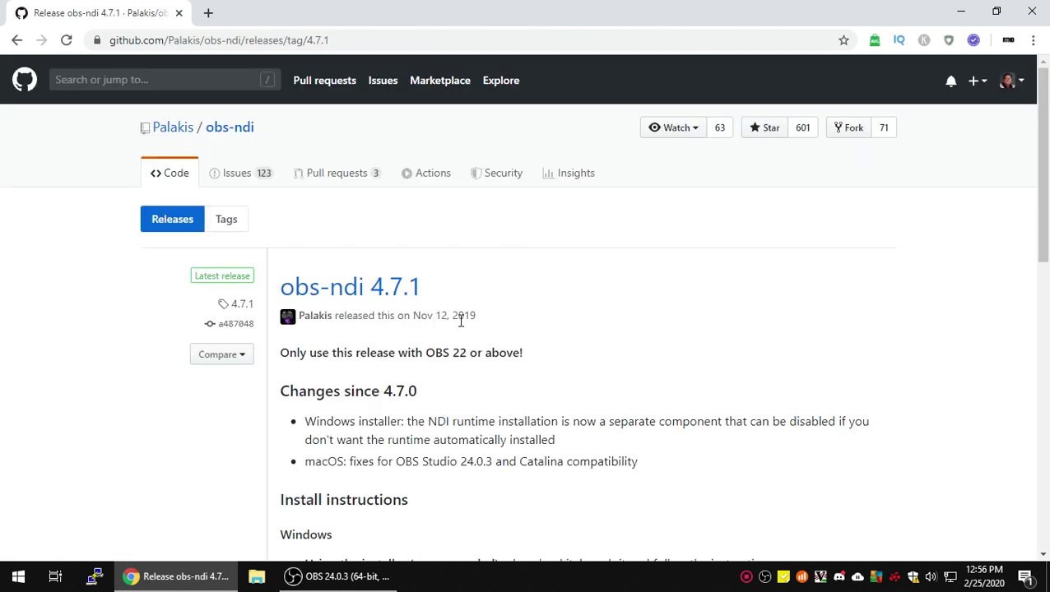
Step: Download the NDI 4.0+ Runtime installer (NDI 4 Runtime (1).exe) from the Windows install instructions
{"action": "scroll", "coordinate": [461, 321], "scroll_direction": "down", "scroll_amount": 3}
{"action": "scroll", "coordinate": [459, 328], "scroll_direction": "up", "scroll_amount": 2}
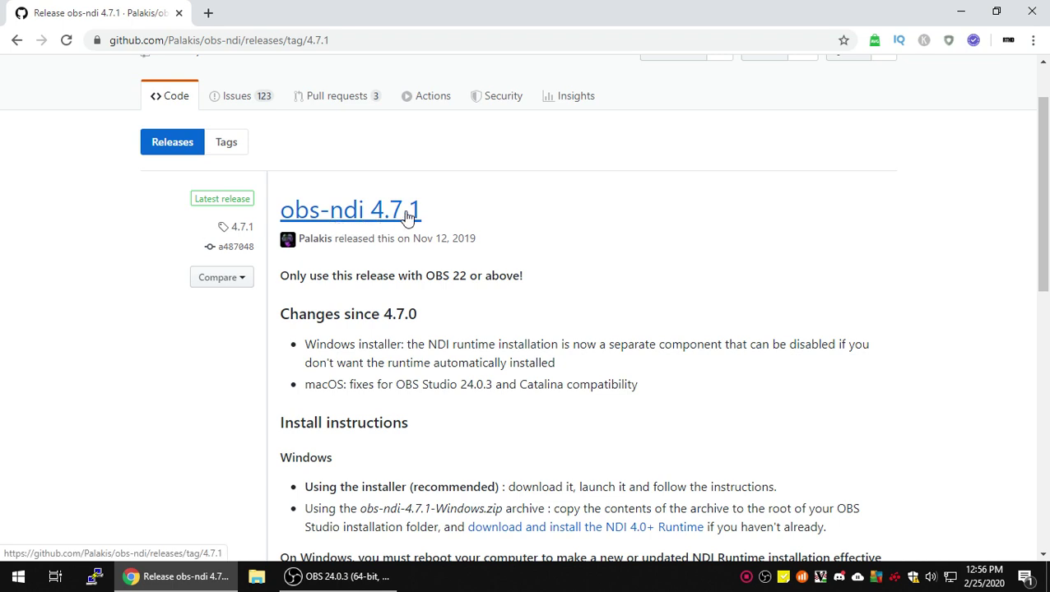
{"action": "scroll", "coordinate": [476, 360], "scroll_direction": "down", "scroll_amount": 8}
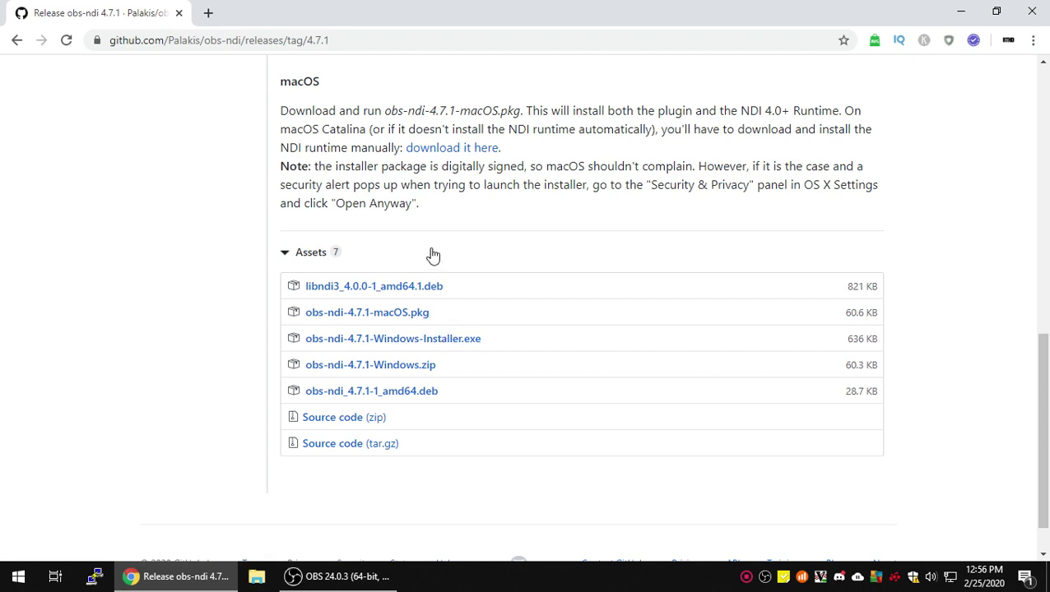
{"action": "scroll", "coordinate": [431, 255], "scroll_direction": "up", "scroll_amount": 1}
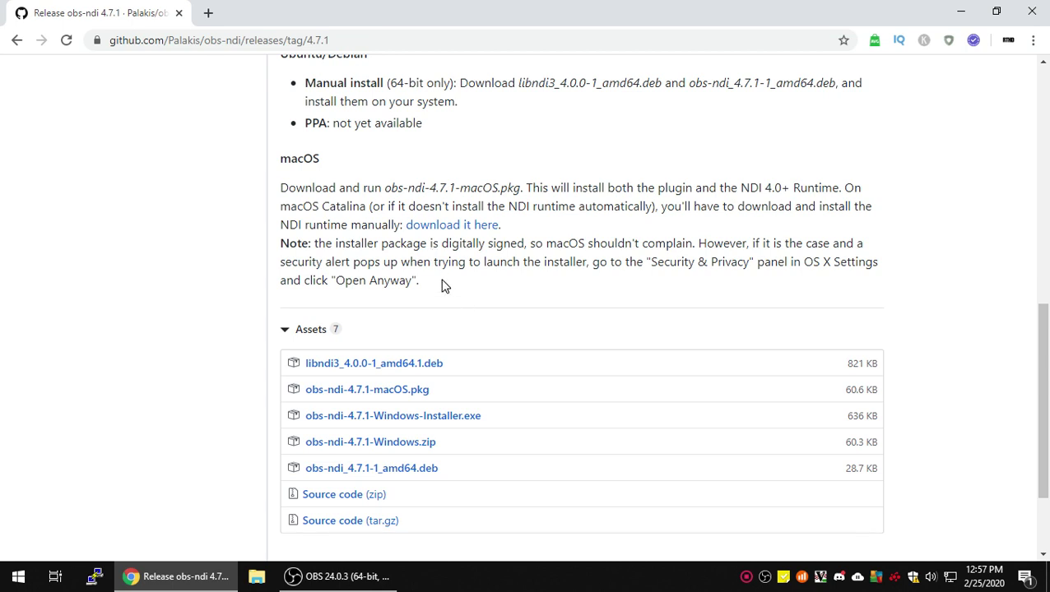
{"action": "scroll", "coordinate": [399, 238], "scroll_direction": "up", "scroll_amount": 3}
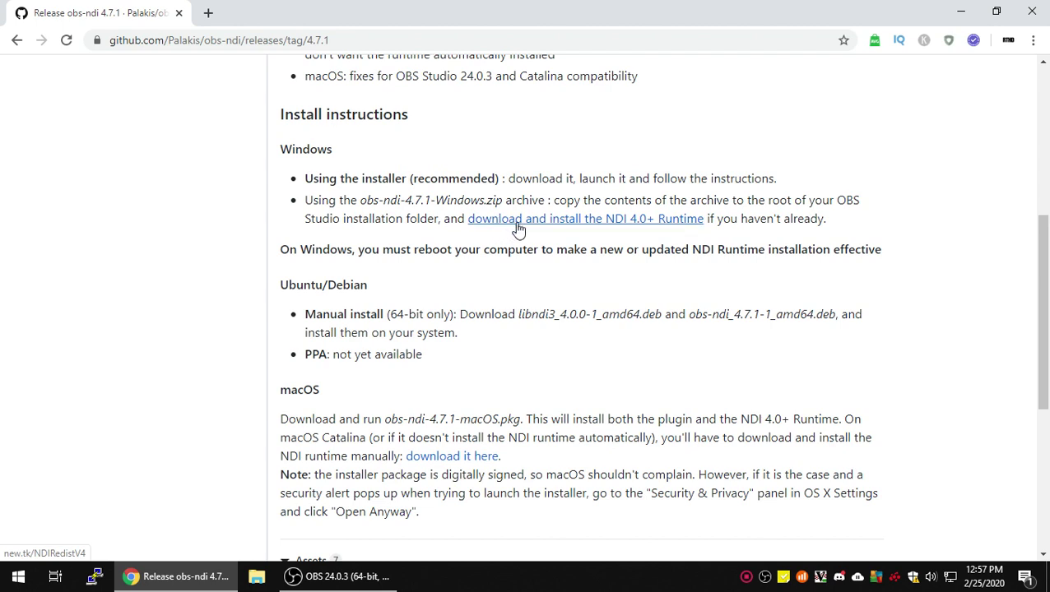
{"action": "left_click", "coordinate": [567, 219]}
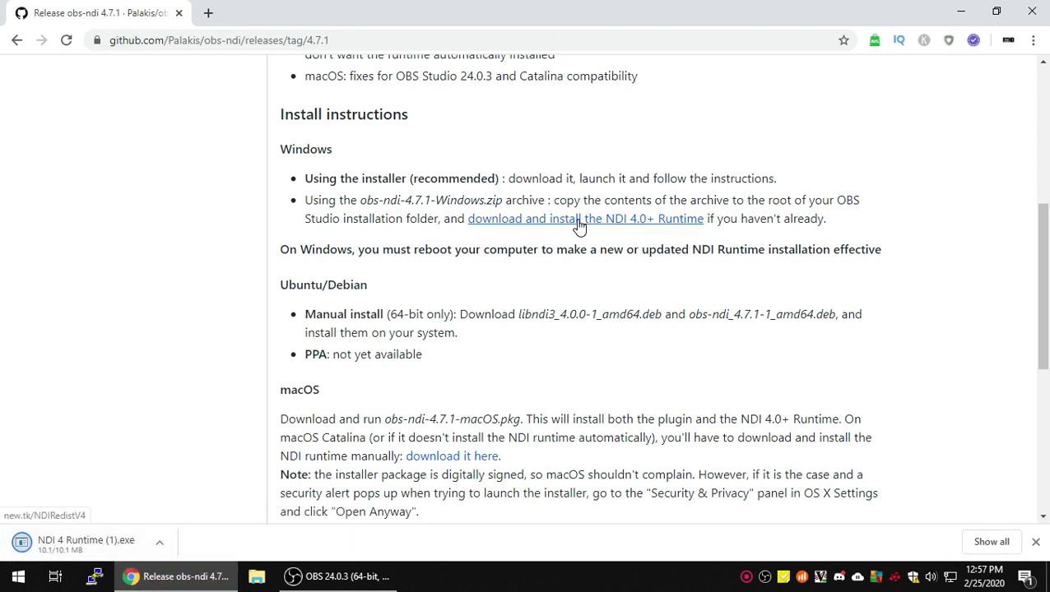
{"action": "scroll", "coordinate": [546, 321], "scroll_direction": "down", "scroll_amount": 2}
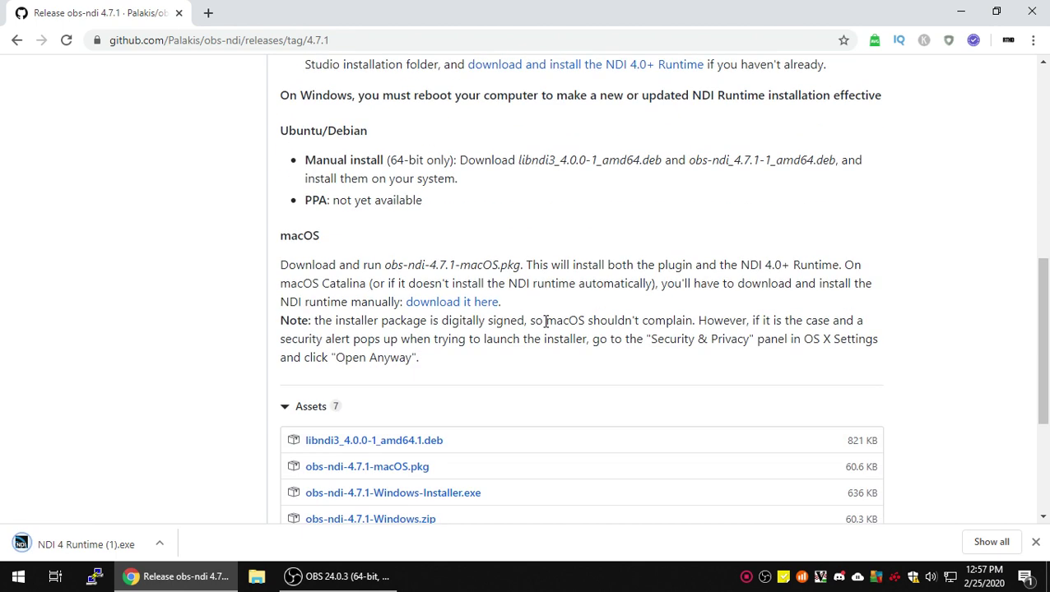
{"action": "scroll", "coordinate": [546, 321], "scroll_direction": "down", "scroll_amount": 1}
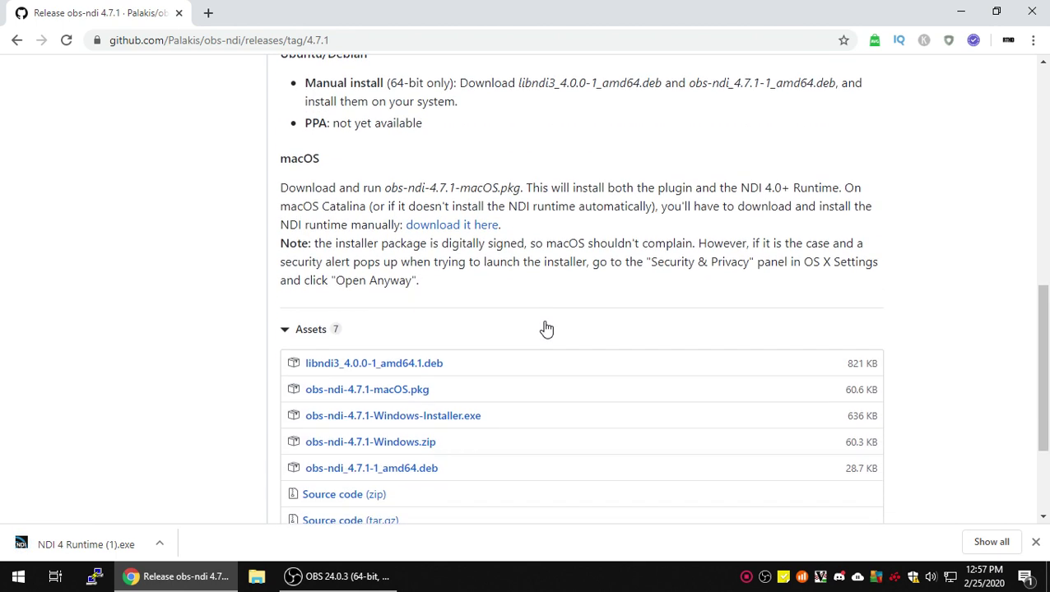
Step: In OBS's NDI Output settings, keep Main Output checked as 'AMD GAME COMP 1' and click OK
{"action": "left_click", "coordinate": [961, 12]}
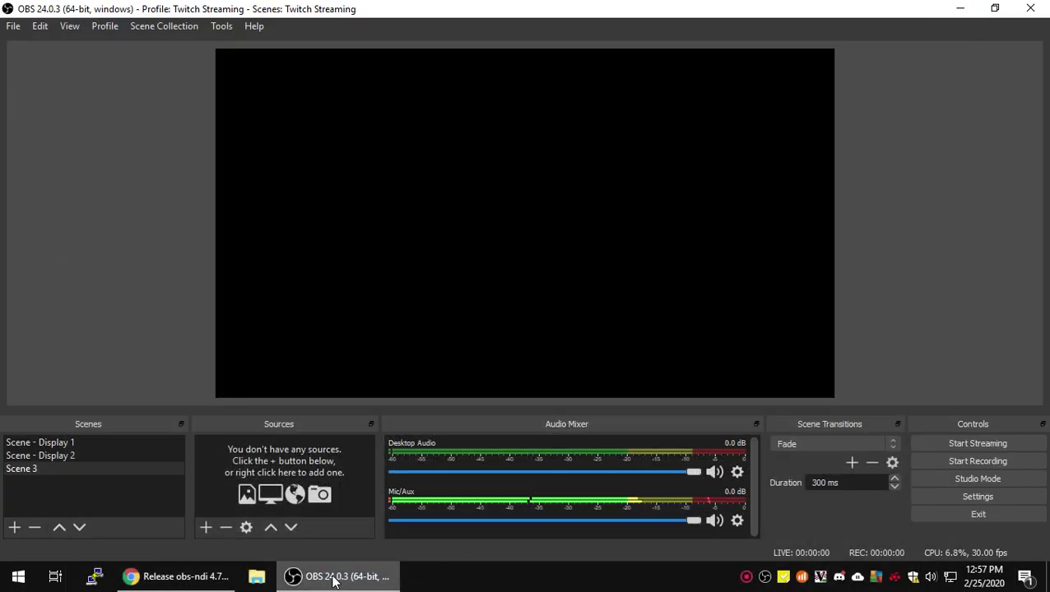
{"action": "left_click", "coordinate": [216, 30]}
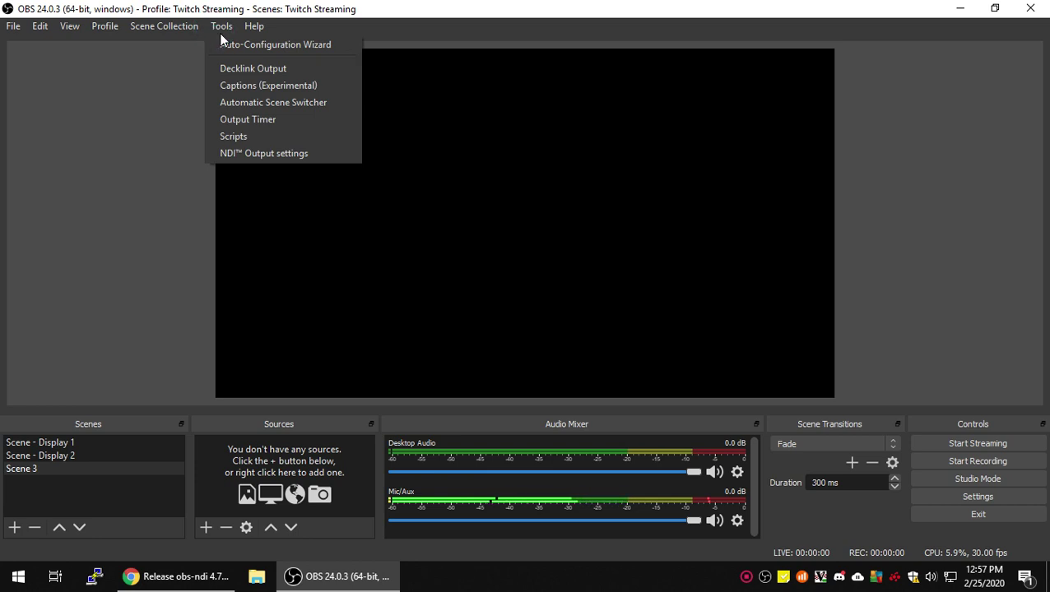
{"action": "left_click", "coordinate": [243, 154]}
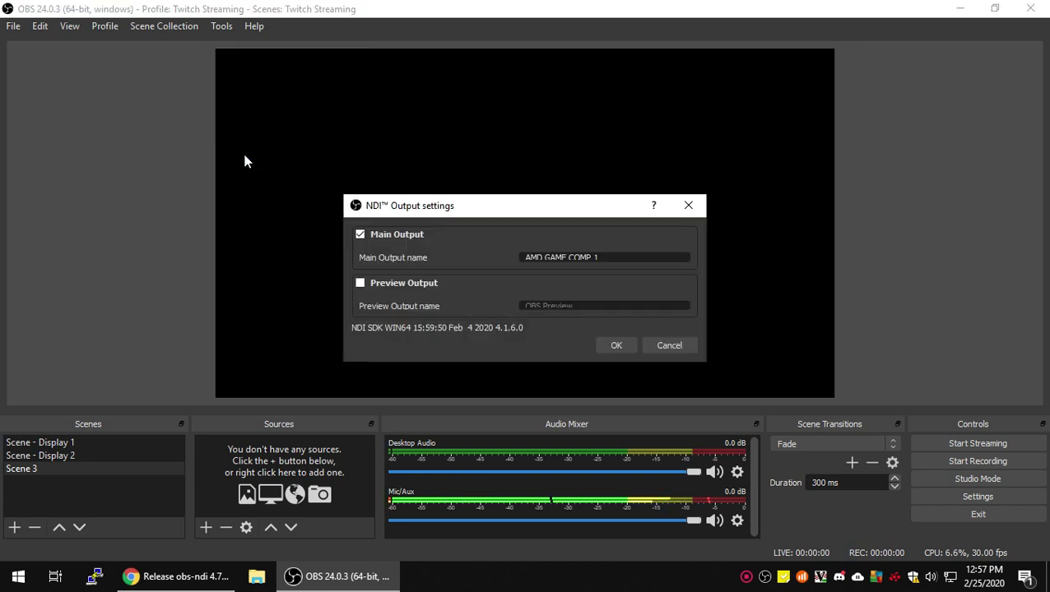
{"action": "left_click", "coordinate": [360, 234]}
{"action": "left_click", "coordinate": [362, 235]}
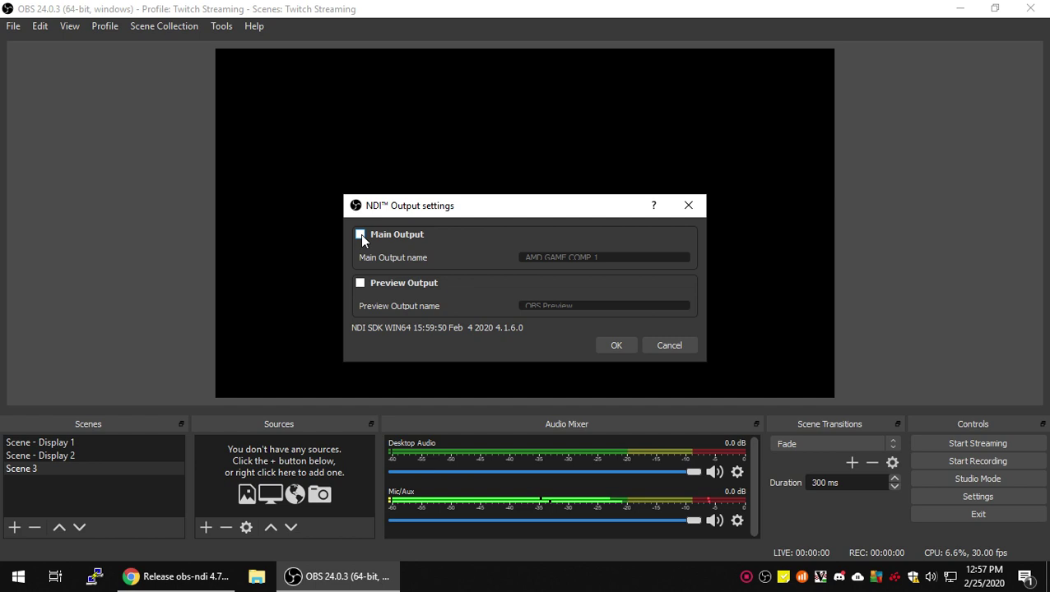
{"action": "left_click", "coordinate": [361, 235]}
{"action": "left_click_drag", "start_coordinate": [601, 259], "coordinate": [514, 249]}
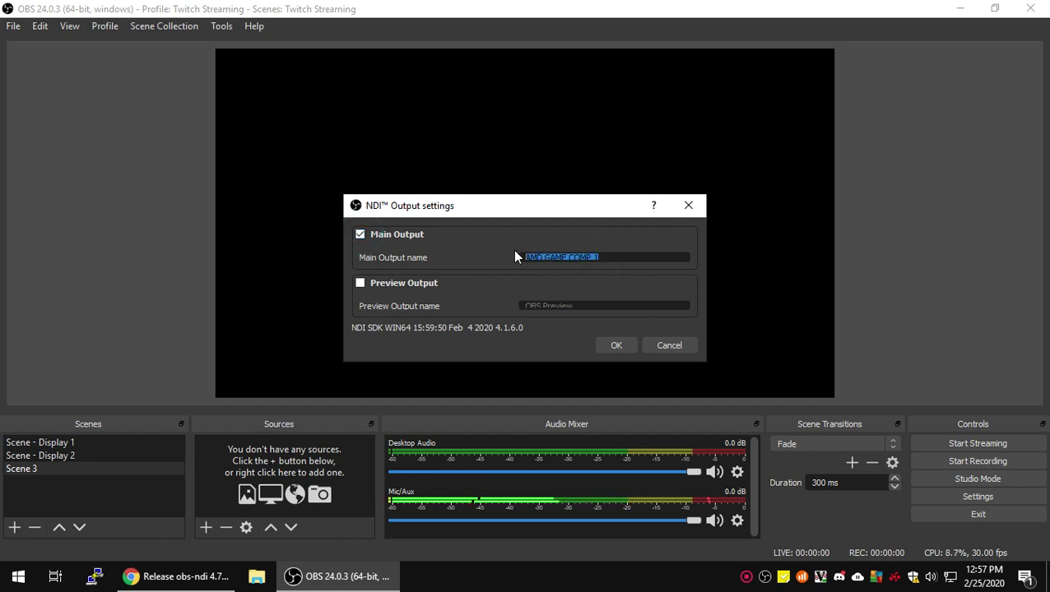
{"action": "left_click", "coordinate": [516, 258]}
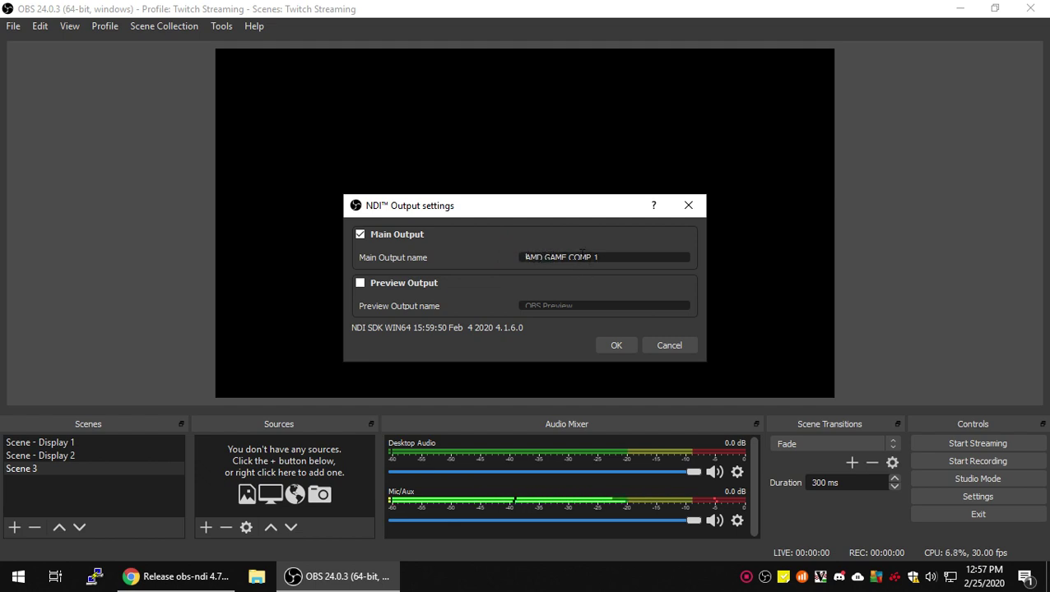
{"action": "left_click", "coordinate": [615, 347]}
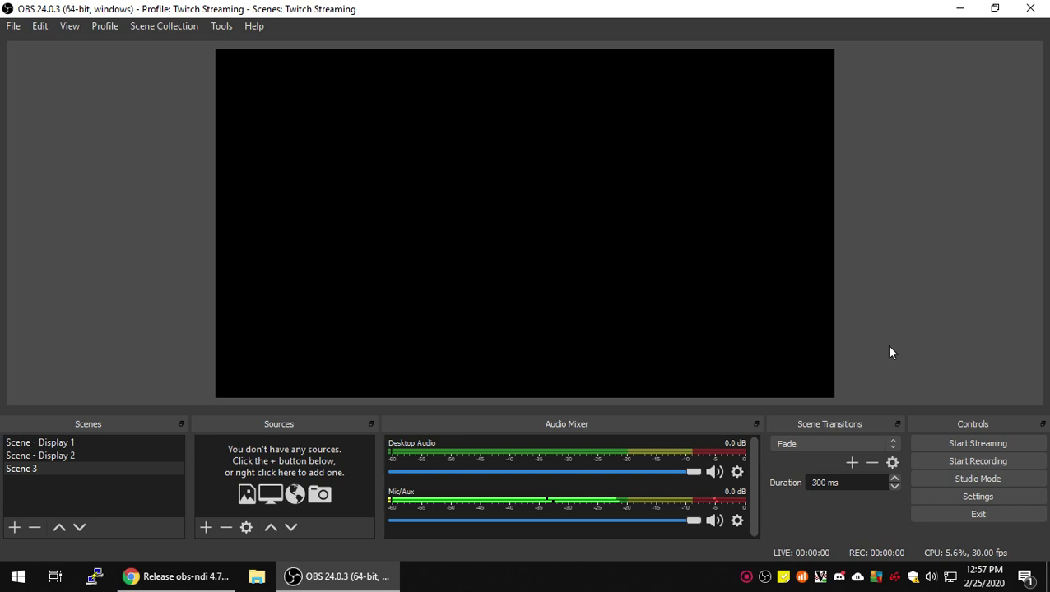
Step: Step through Scene 3 and Scene - Display 2, ending on Scene - Display 1
{"action": "left_click", "coordinate": [70, 468]}
{"action": "left_click", "coordinate": [29, 457]}
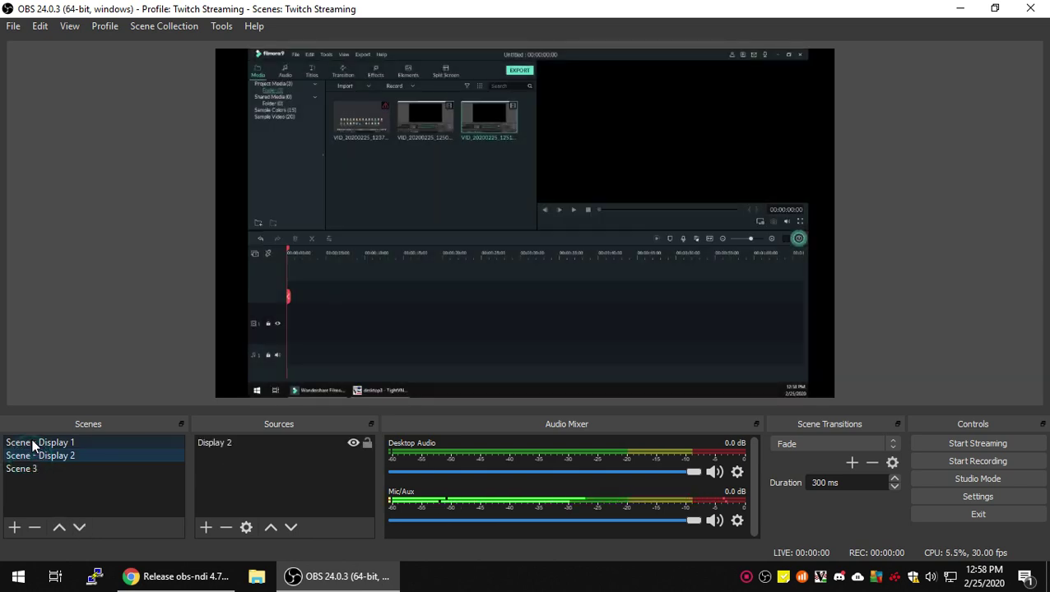
{"action": "left_click", "coordinate": [31, 444]}
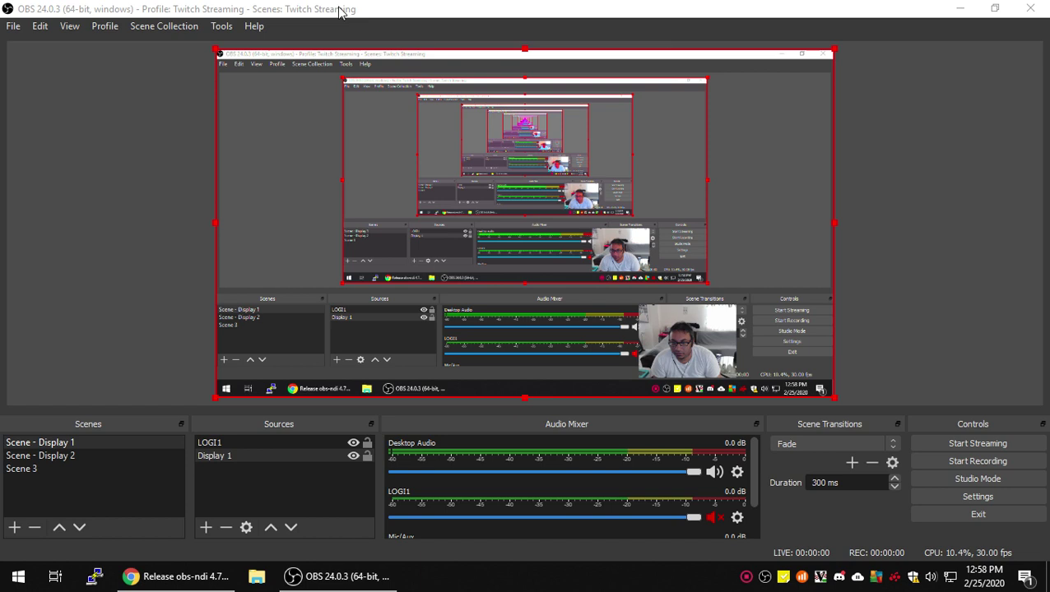
Step: Drag the TightVNC Viewer window from the right edge to the centre of the screen
{"action": "left_click_drag", "start_coordinate": [1045, 3], "coordinate": [576, 18]}
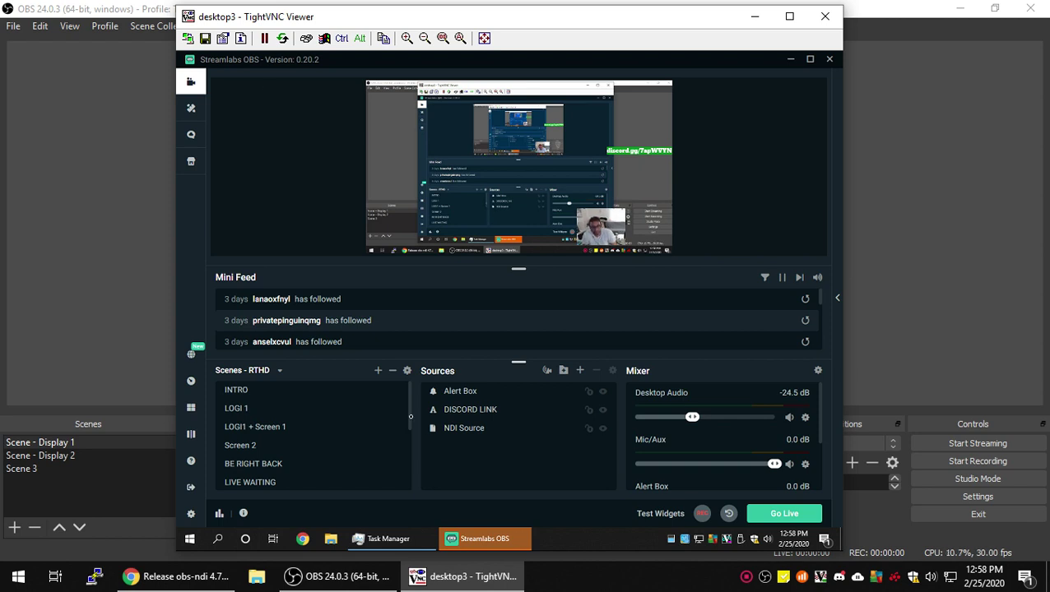
Step: Scroll the Streamlabs OBS Scenes list down to bring NDI Stream 1 into view
{"action": "left_click_drag", "start_coordinate": [411, 418], "coordinate": [410, 473]}
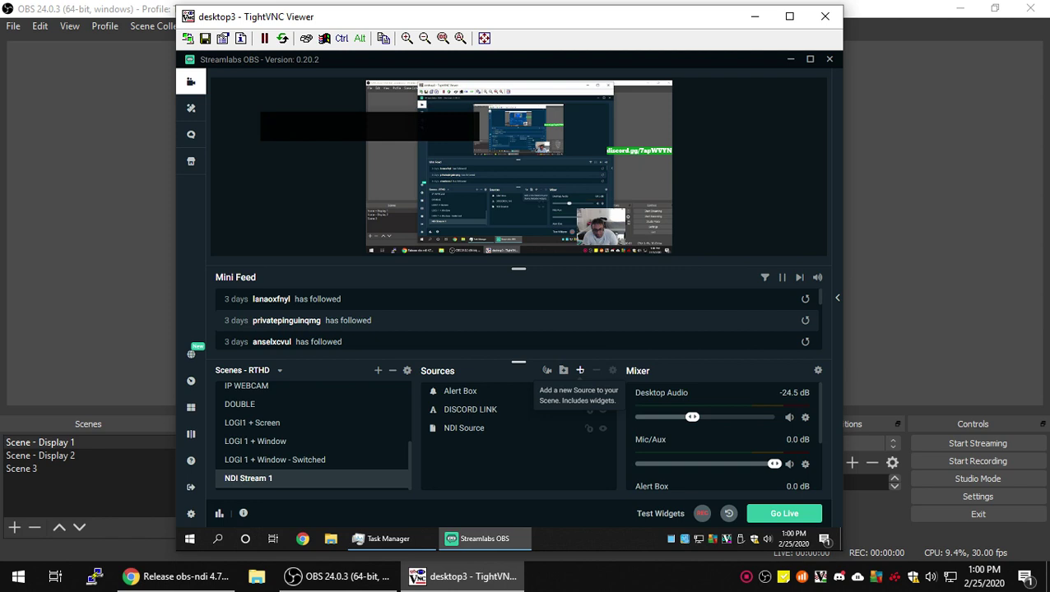
Step: Add a brand-new NDI source named 'NDI Source 2' instead of reusing the existing one
{"action": "left_click", "coordinate": [580, 370]}
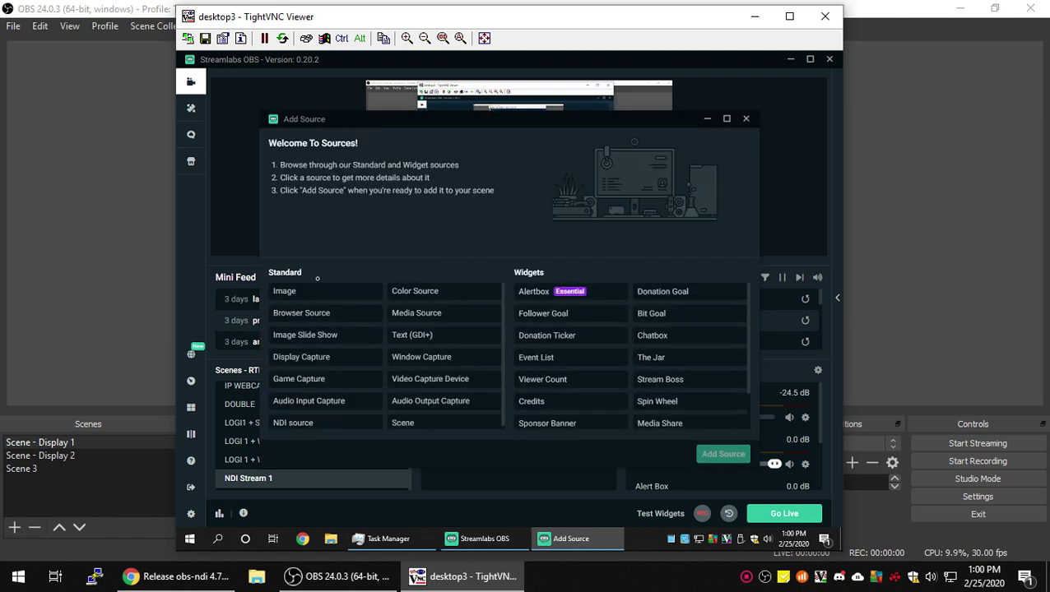
{"action": "left_click", "coordinate": [293, 423]}
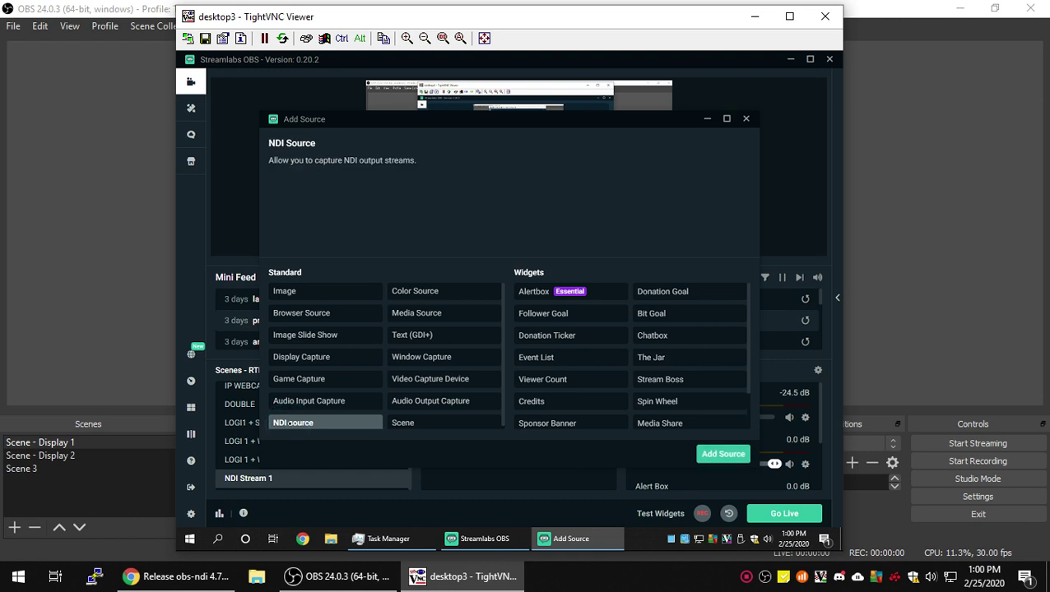
{"action": "left_click", "coordinate": [712, 455]}
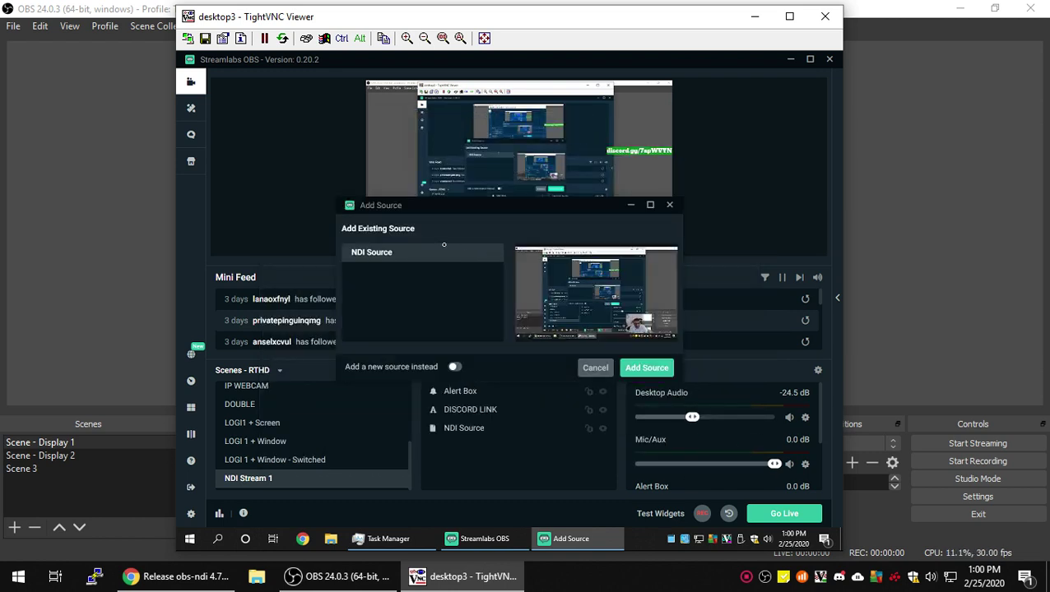
{"action": "left_click", "coordinate": [453, 367]}
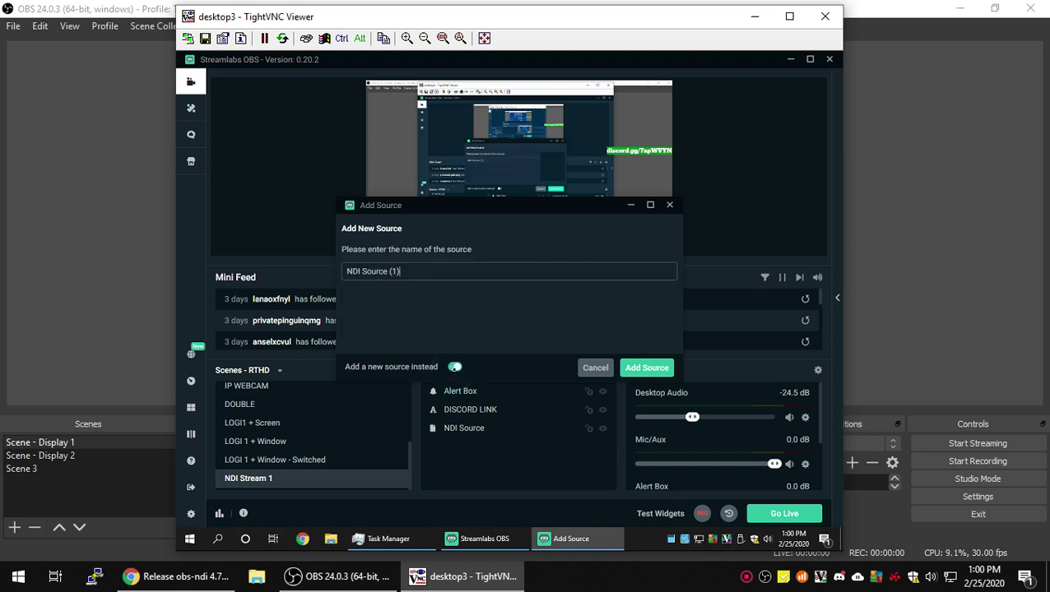
{"action": "left_click", "coordinate": [410, 271]}
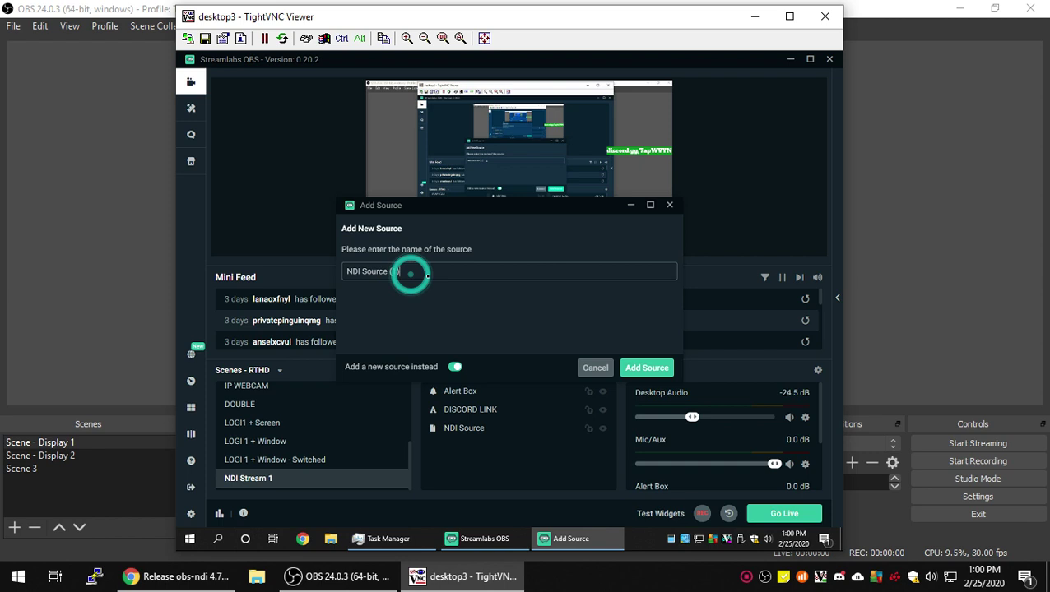
{"action": "key", "text": "BackSpace"}
{"action": "key", "text": "BackSpace"}
{"action": "key", "text": "BackSpace"}
{"action": "type", "text": "2"}
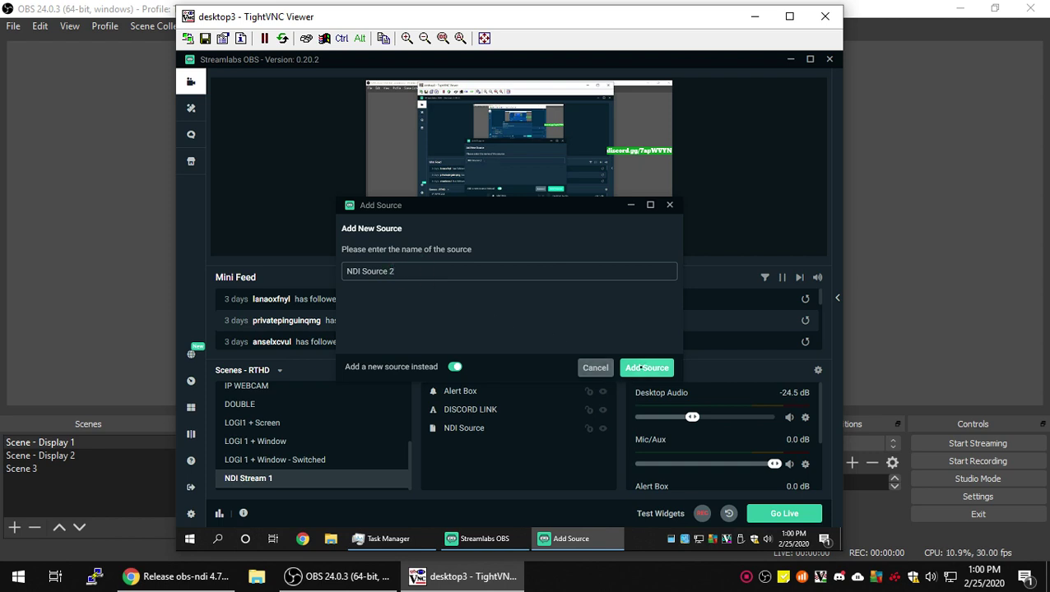
{"action": "left_click", "coordinate": [640, 368]}
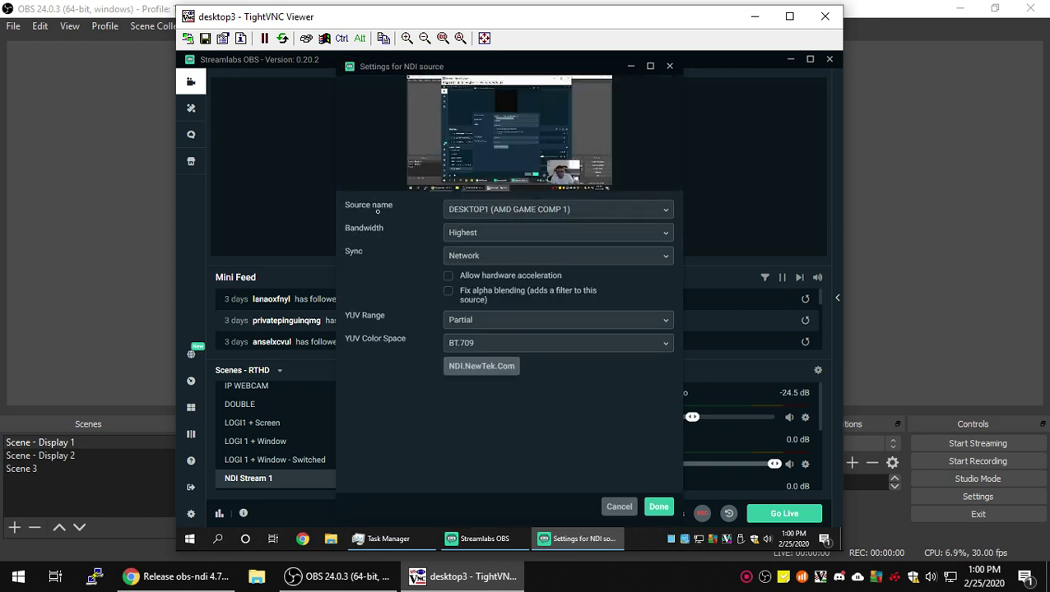
Step: Point NDI Source 2 at DESKTOP1 (AMD GAME COMP 1), Highest bandwidth, Network sync, hardware acceleration on
{"action": "left_click", "coordinate": [475, 210]}
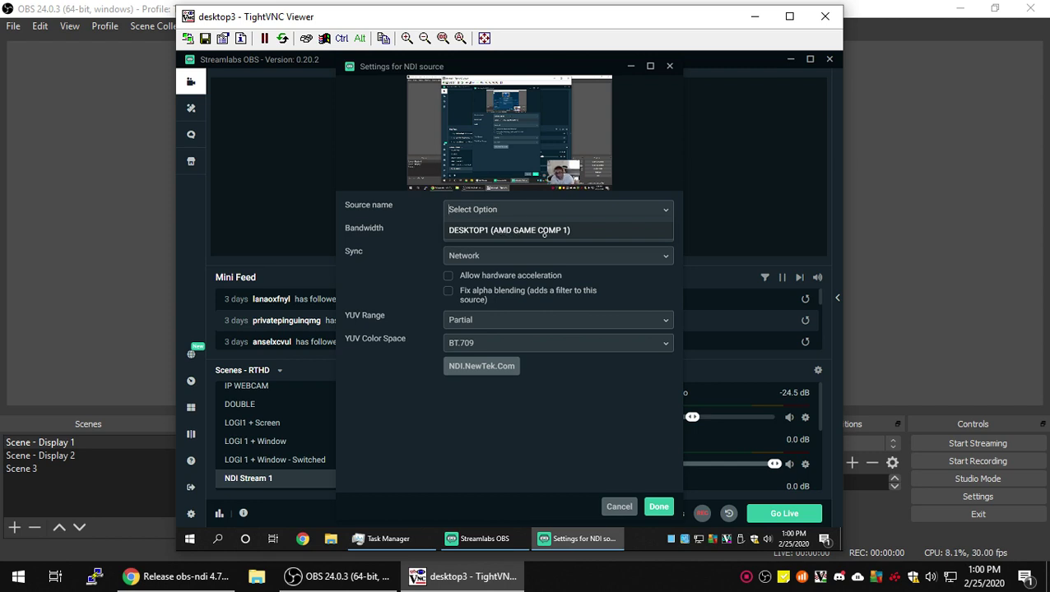
{"action": "left_click", "coordinate": [544, 231]}
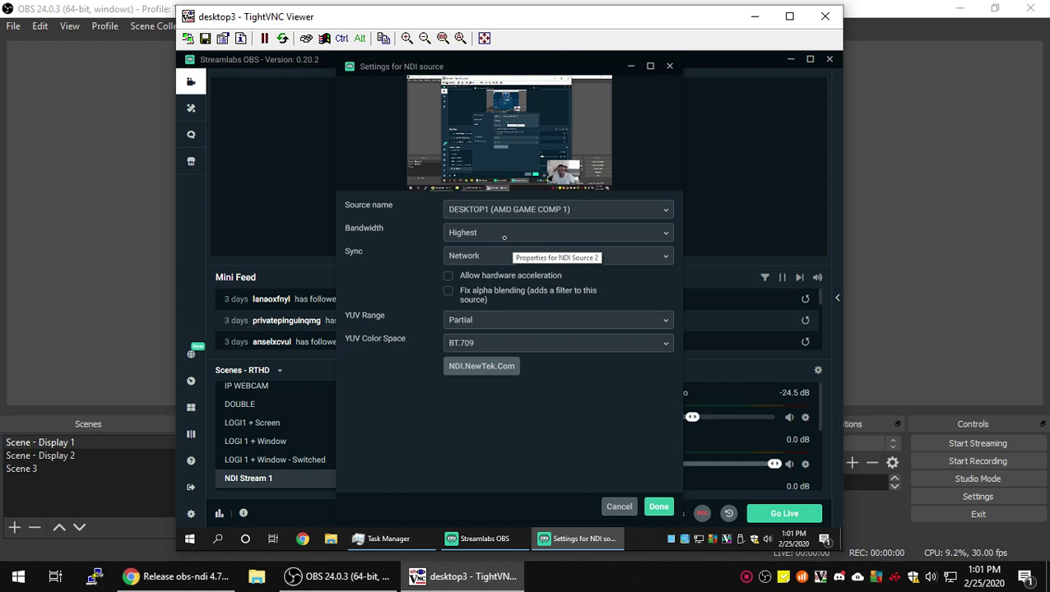
{"action": "left_click", "coordinate": [484, 232]}
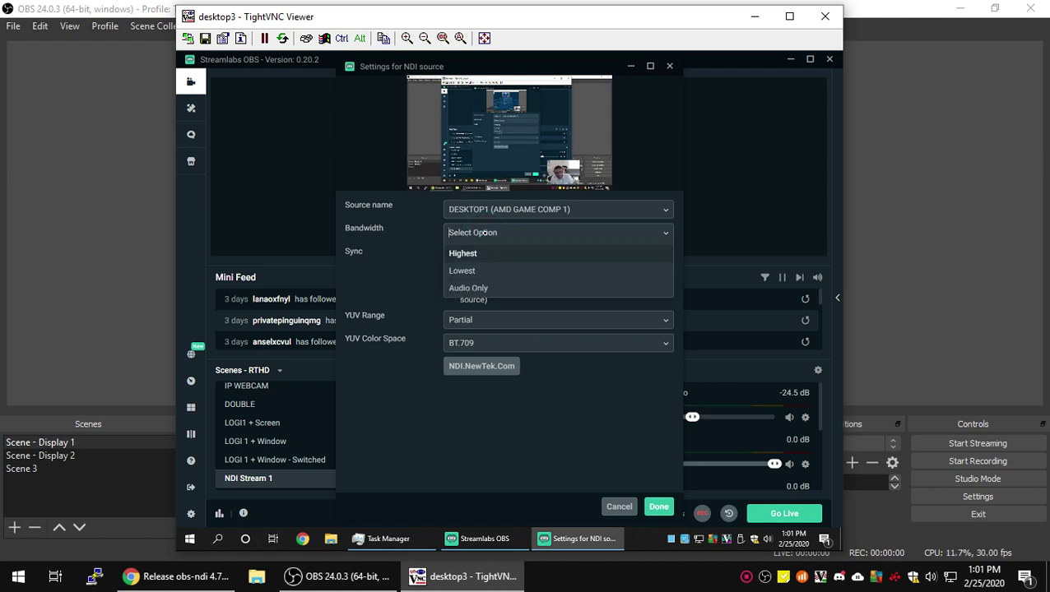
{"action": "left_click", "coordinate": [400, 263]}
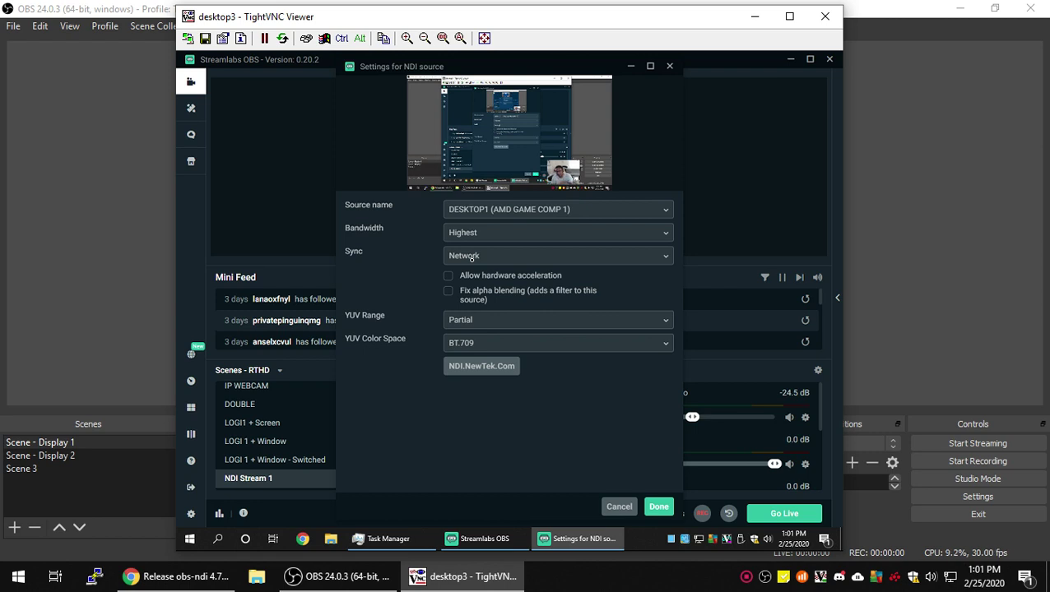
{"action": "left_click", "coordinate": [452, 257]}
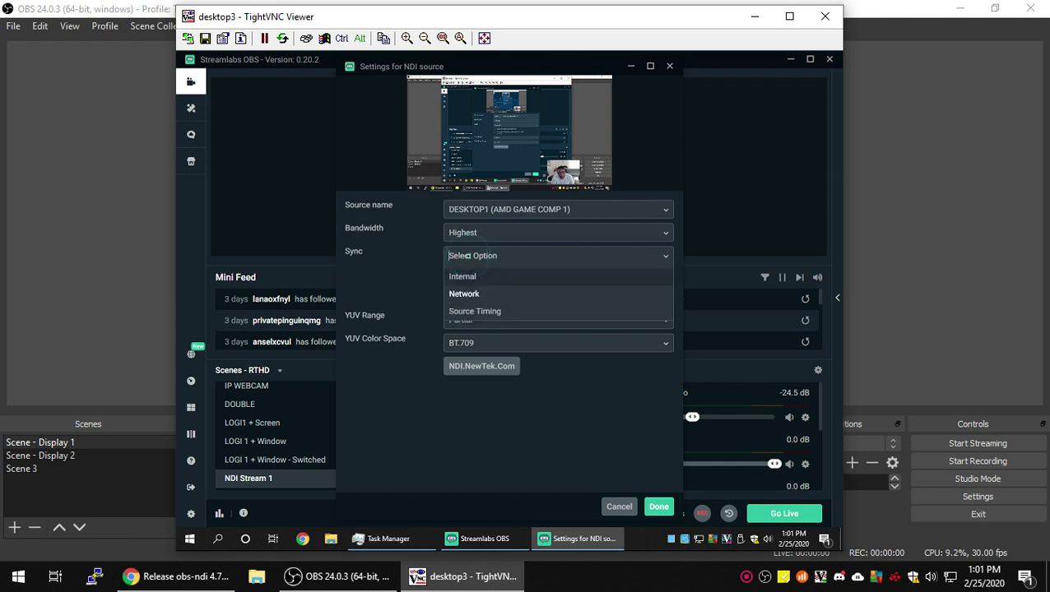
{"action": "left_click", "coordinate": [463, 294]}
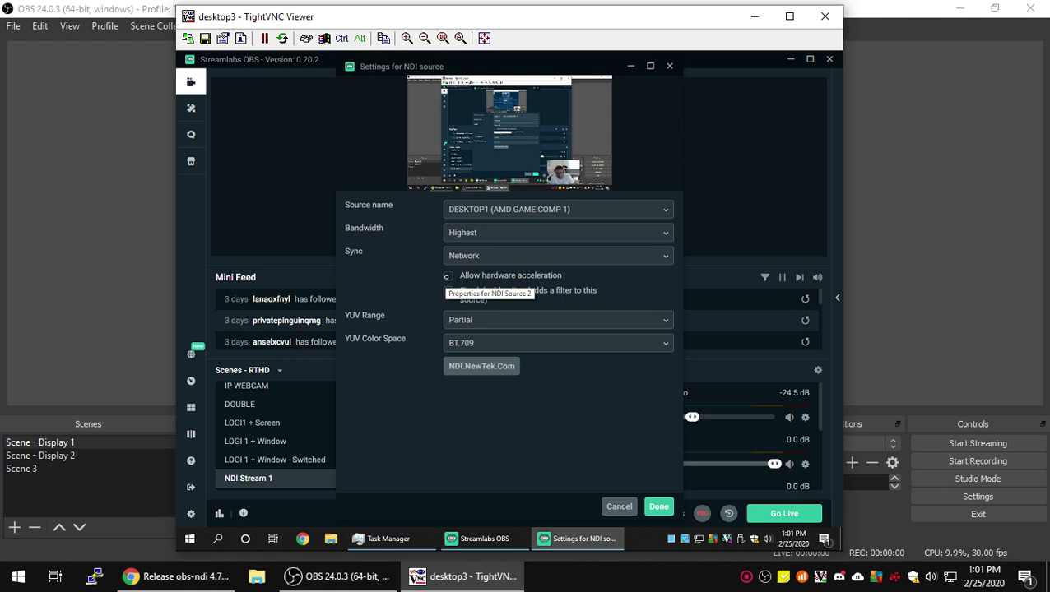
{"action": "left_click", "coordinate": [448, 276]}
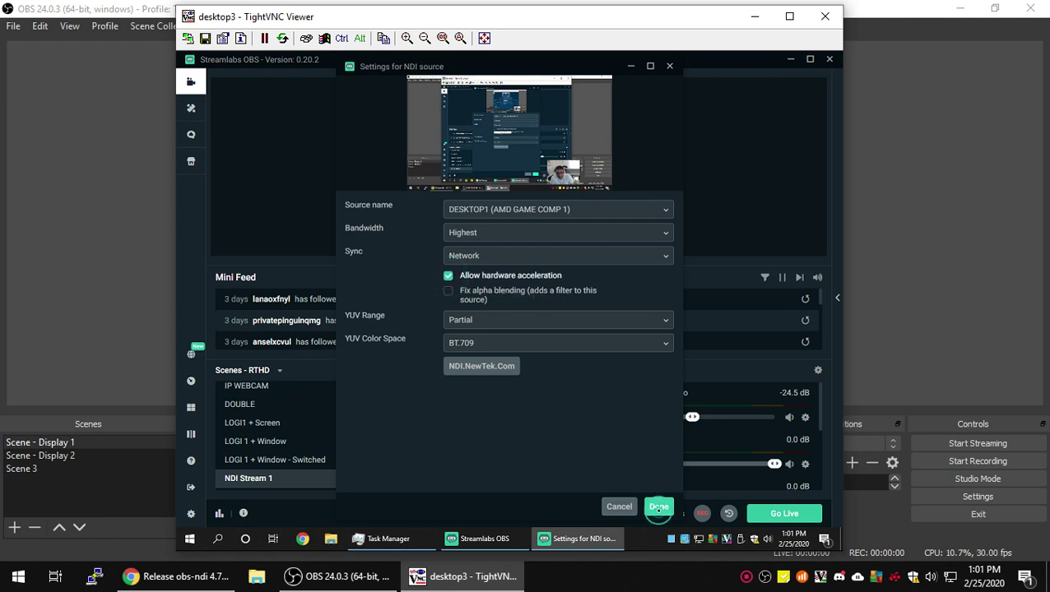
{"action": "left_click", "coordinate": [658, 507]}
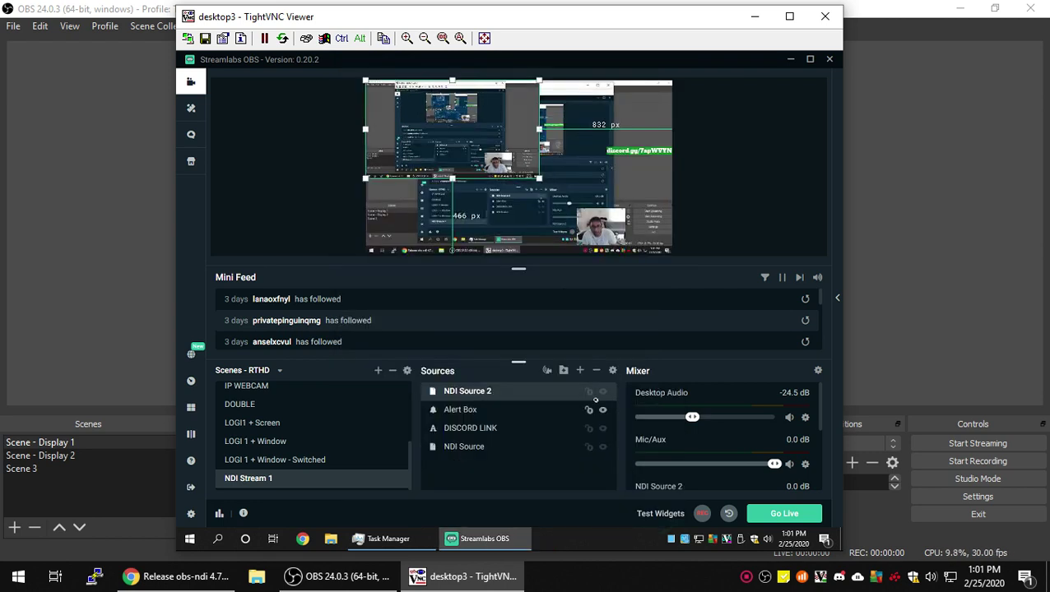
Step: Nudge NDI Source 2 in the preview, remove it, then select the original NDI Source
{"action": "left_click_drag", "start_coordinate": [483, 137], "coordinate": [590, 190]}
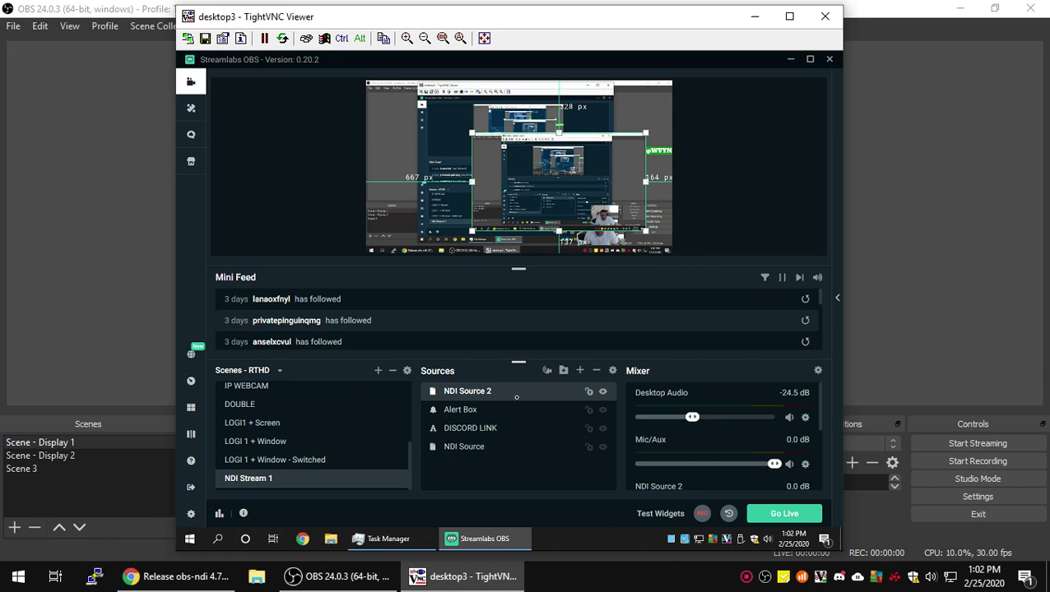
{"action": "right_click", "coordinate": [603, 395]}
{"action": "left_click", "coordinate": [578, 393]}
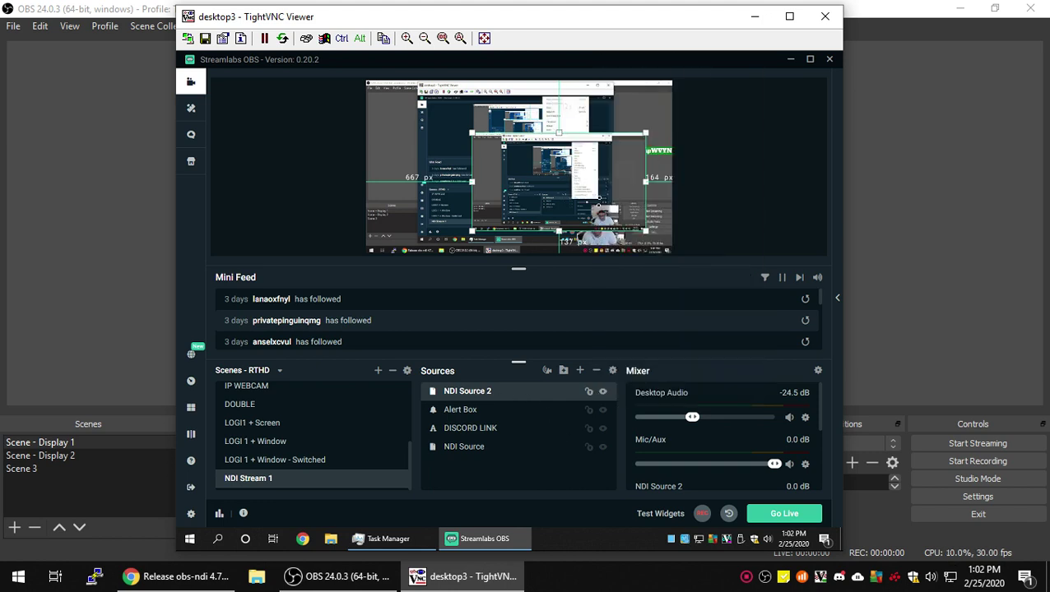
{"action": "left_click", "coordinate": [537, 295]}
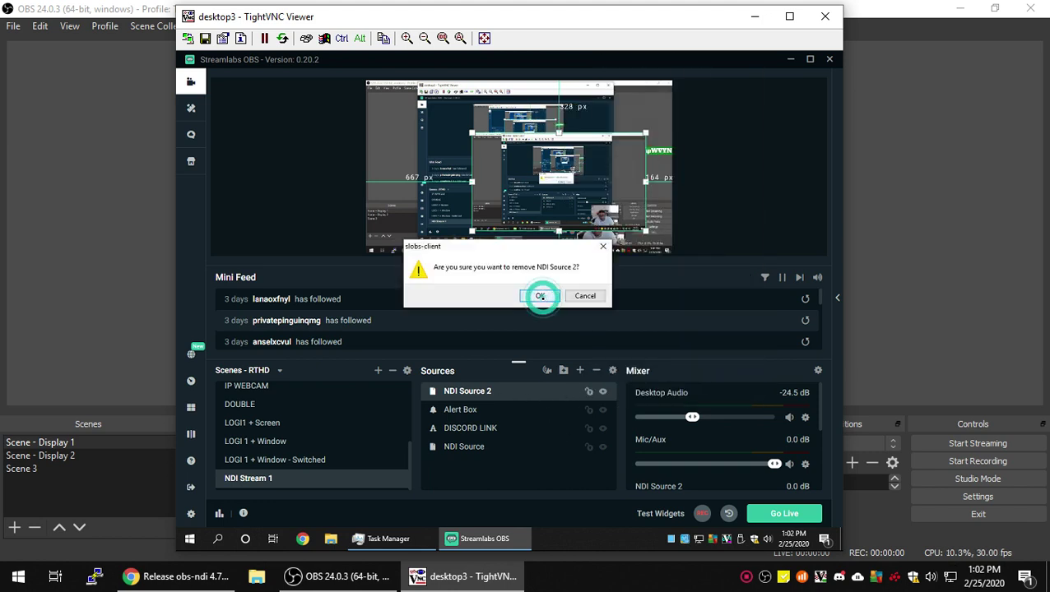
{"action": "left_click", "coordinate": [494, 429]}
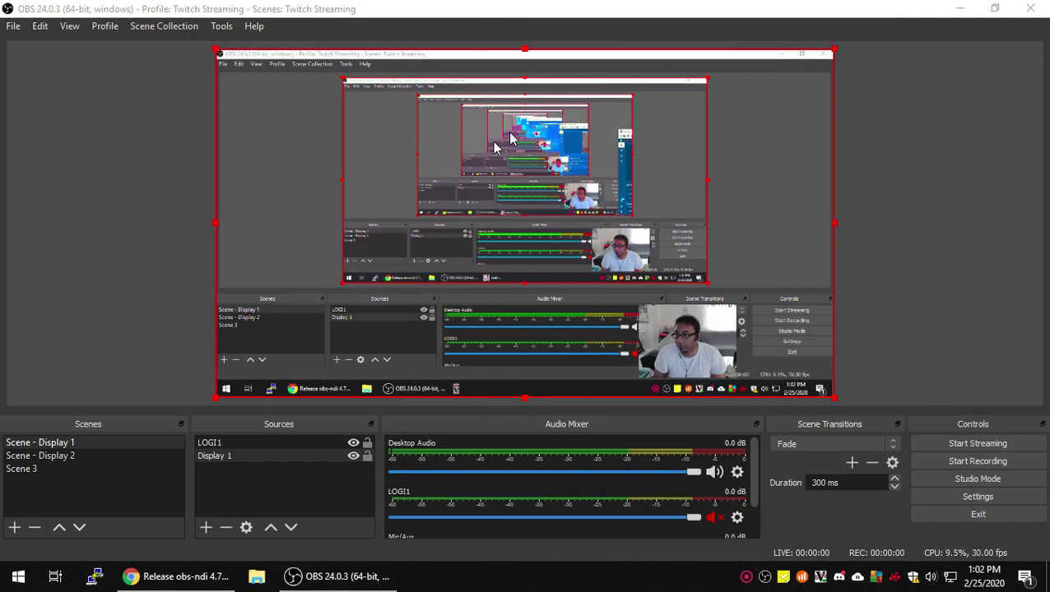
Step: Activate 'Scene - Display 2' so the preview shows the second monitor's capture
{"action": "left_click", "coordinate": [56, 459]}
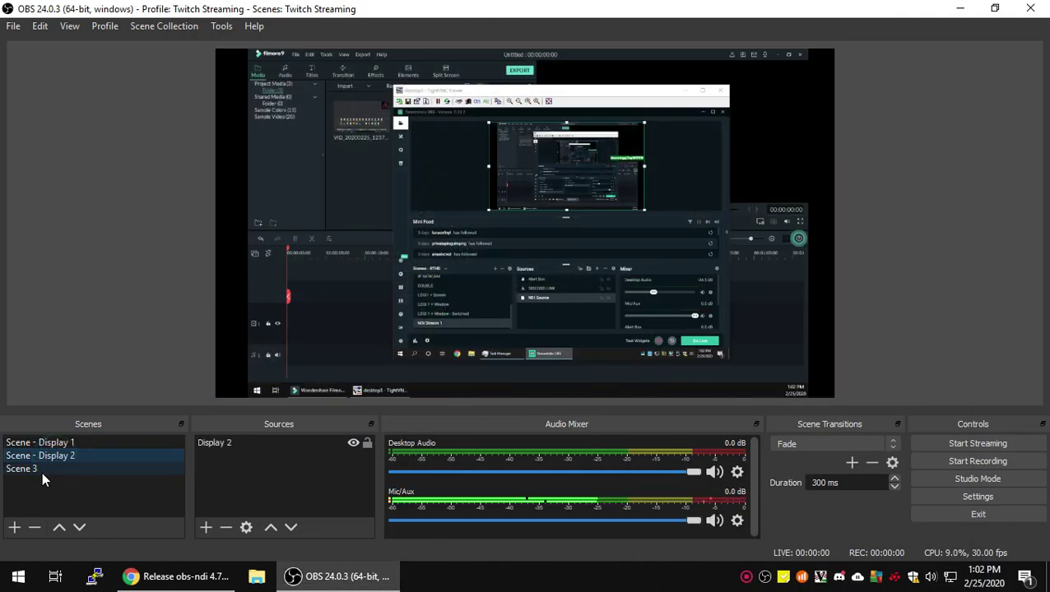